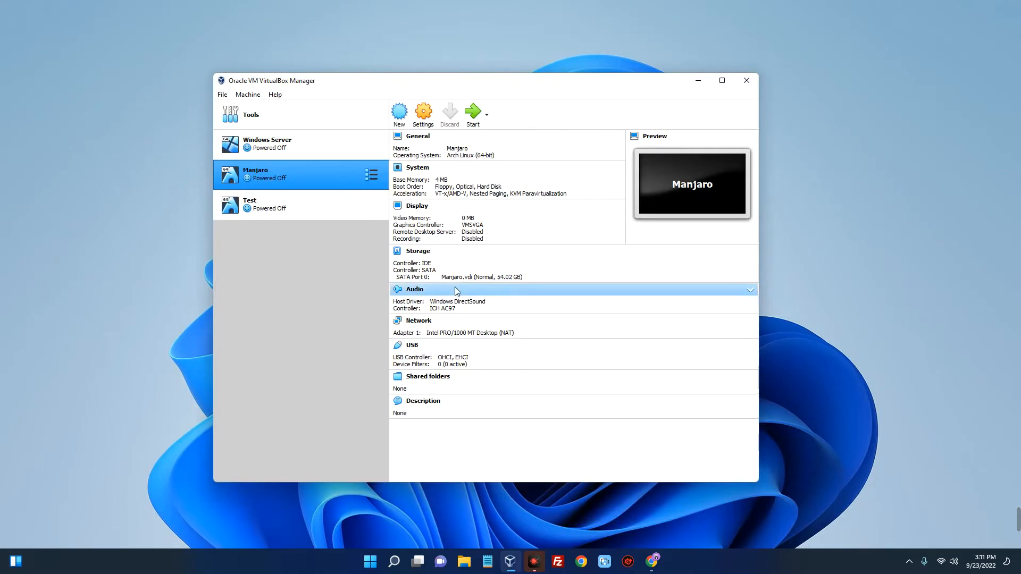
click(294, 143)
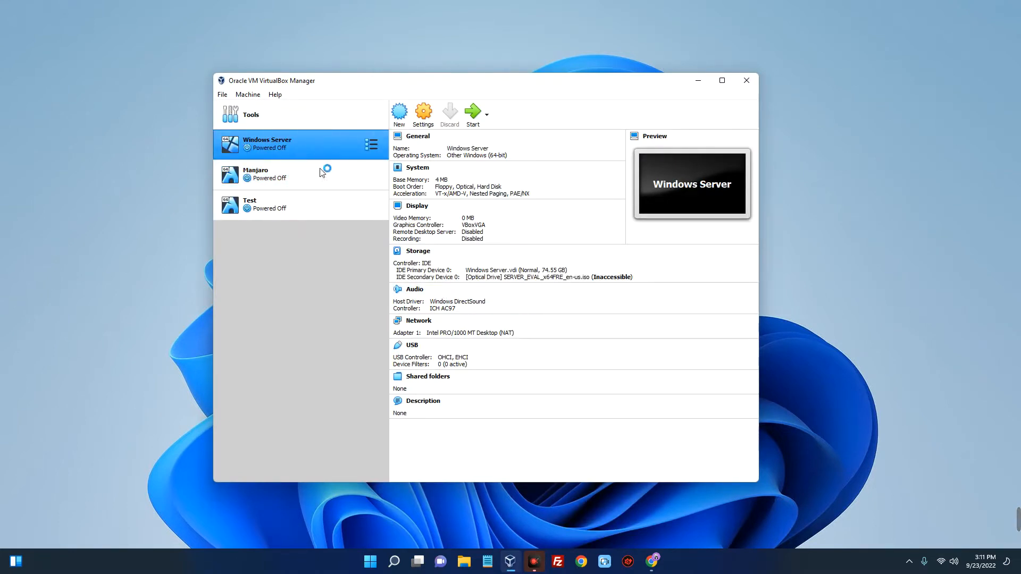
click(288, 172)
click(301, 123)
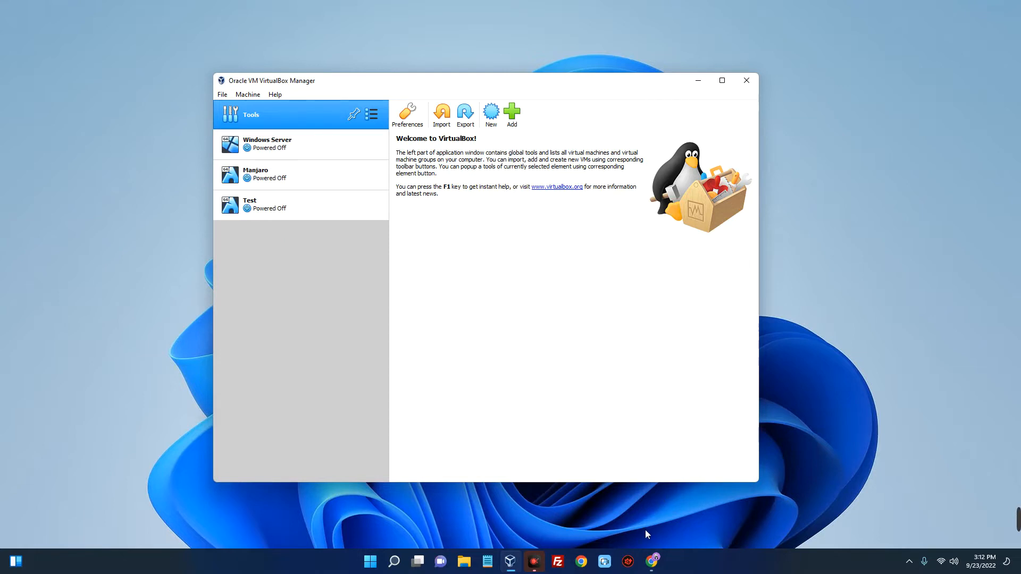
Switch to Chrome, search Google for virtualbox, and open the Downloads page of virtualbox.org
click(652, 560)
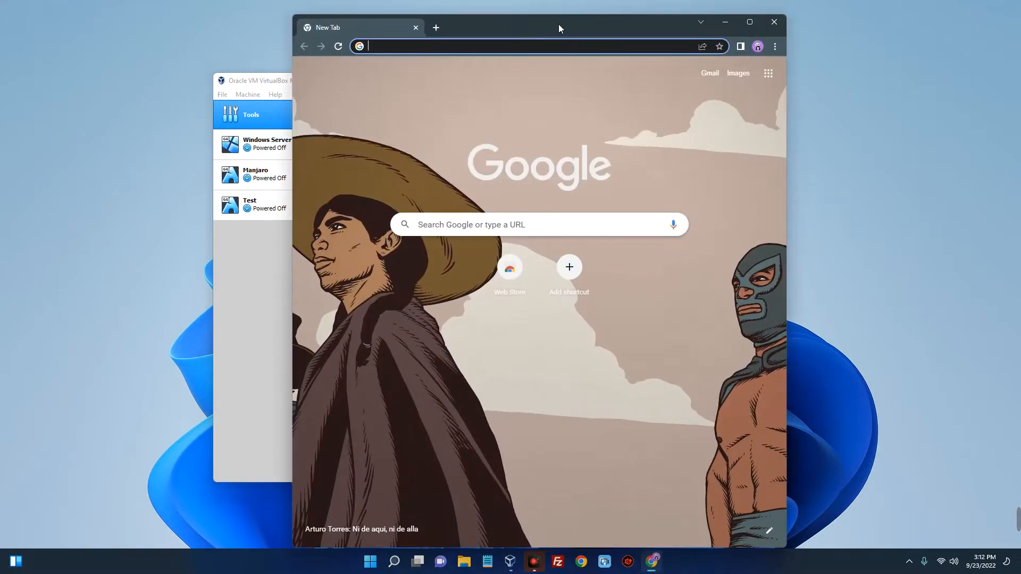
drag(558, 26, 464, 22)
text(virtualbox)
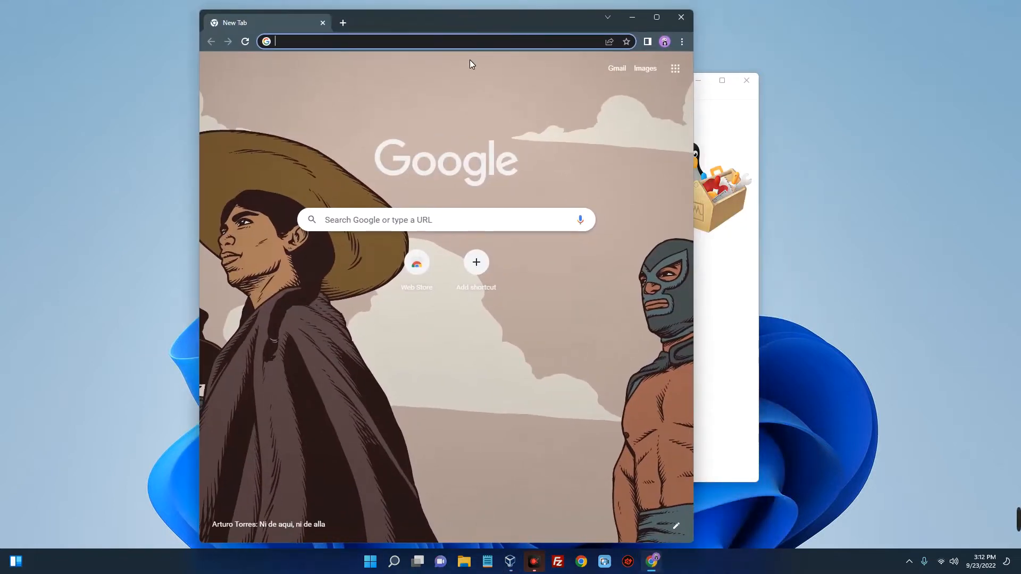
key(Return)
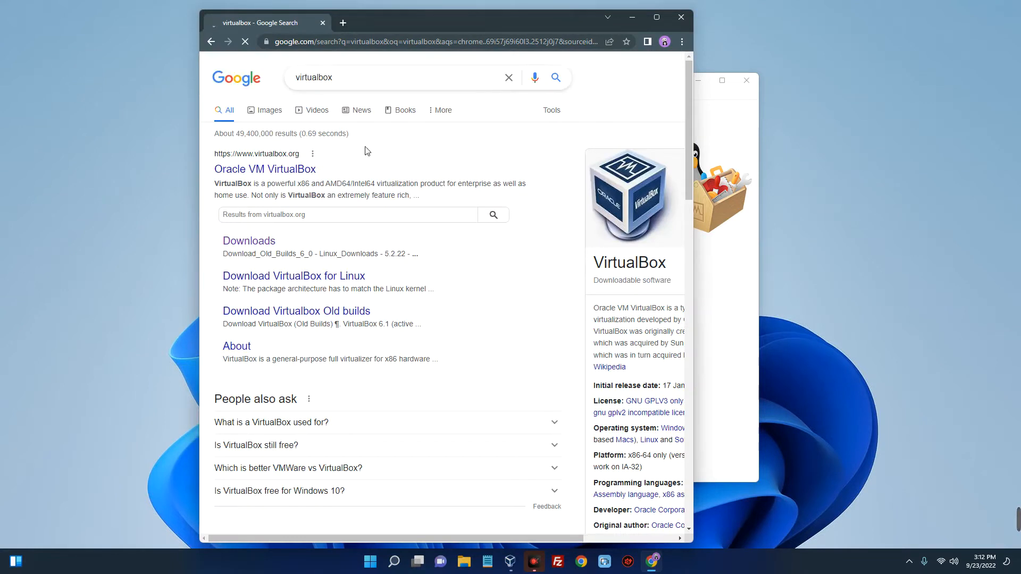
click(254, 171)
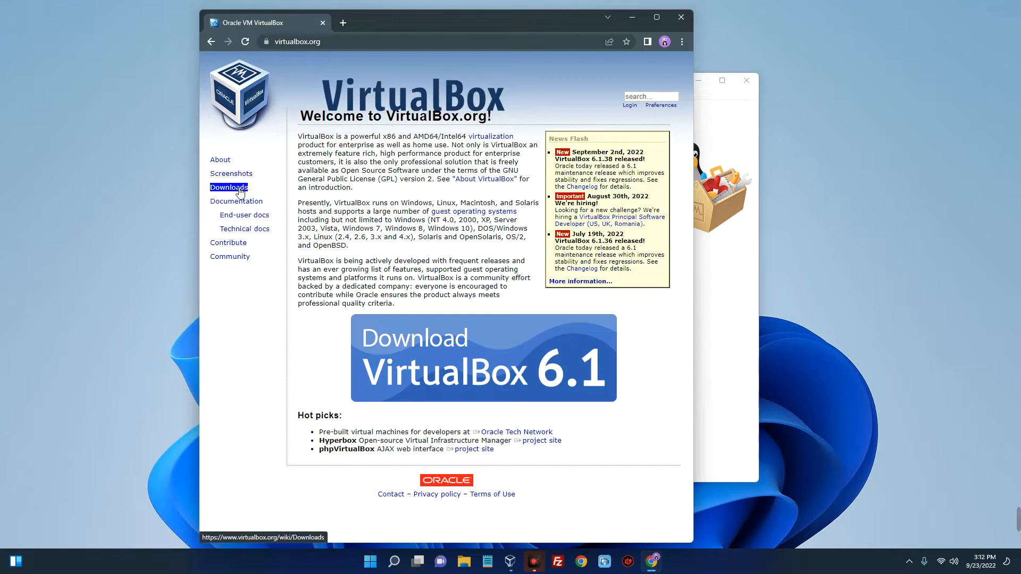
click(237, 191)
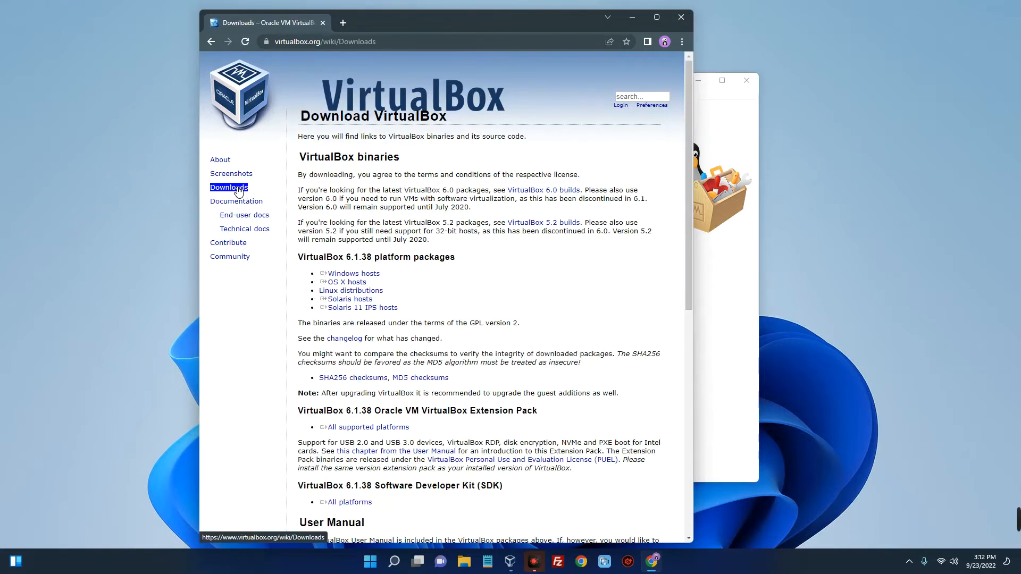
Start downloading the VirtualBox 6.1.38 platform package for Windows hosts
scroll(379, 237, down, 1)
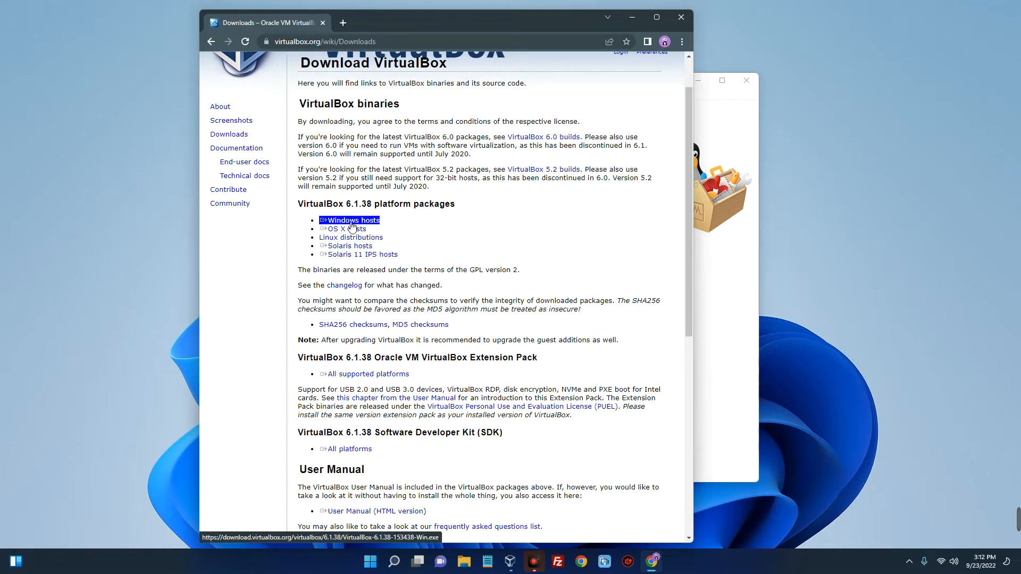
click(360, 222)
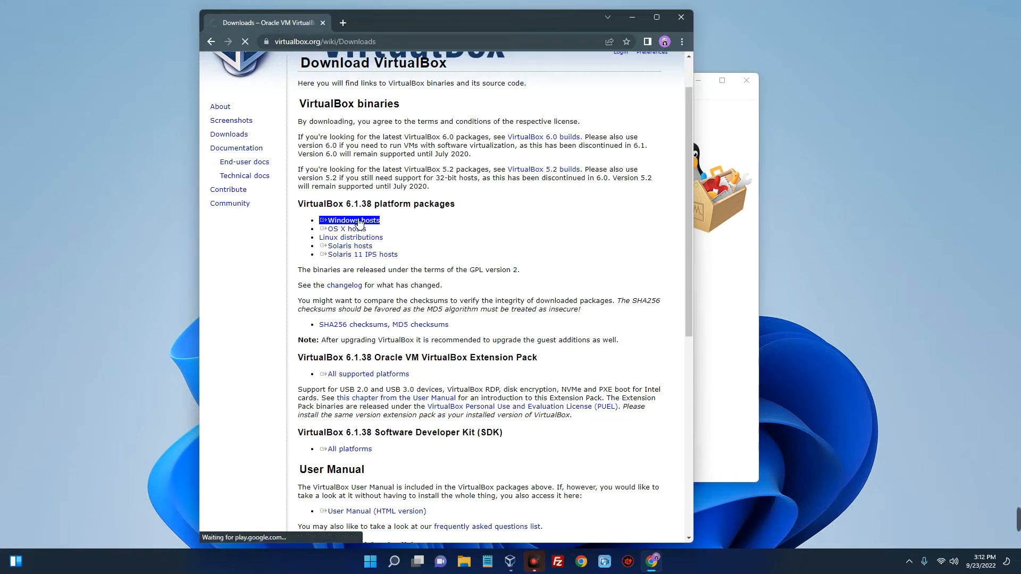
click(326, 453)
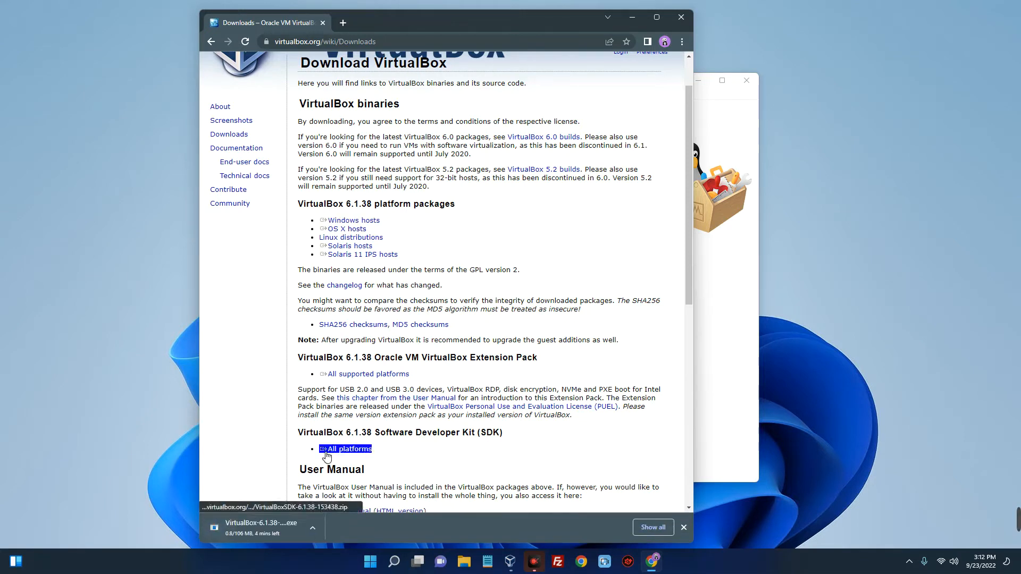
Cancel the VirtualBox installer download and dismiss the downloads bar
click(313, 525)
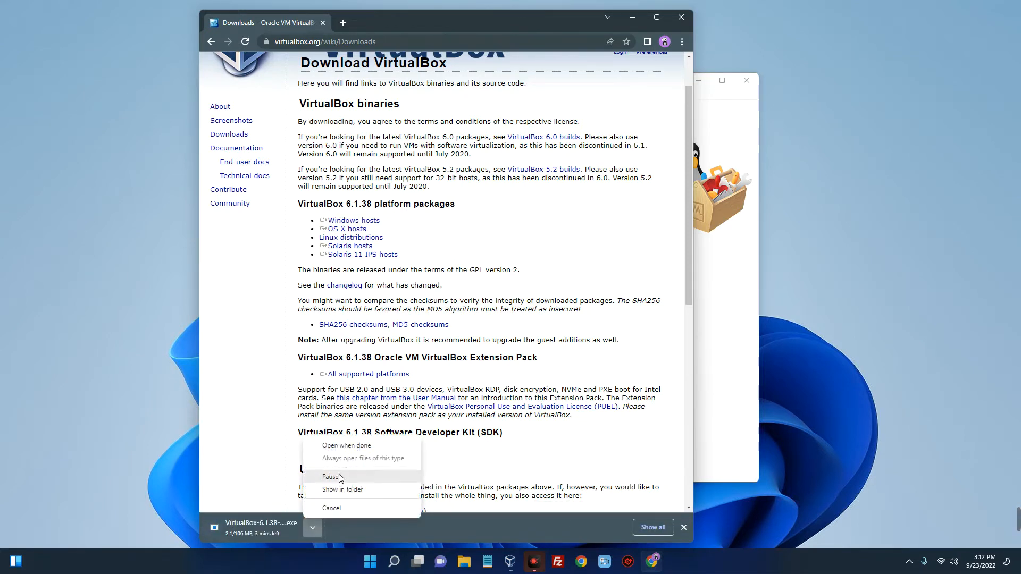
click(339, 479)
click(313, 527)
click(340, 505)
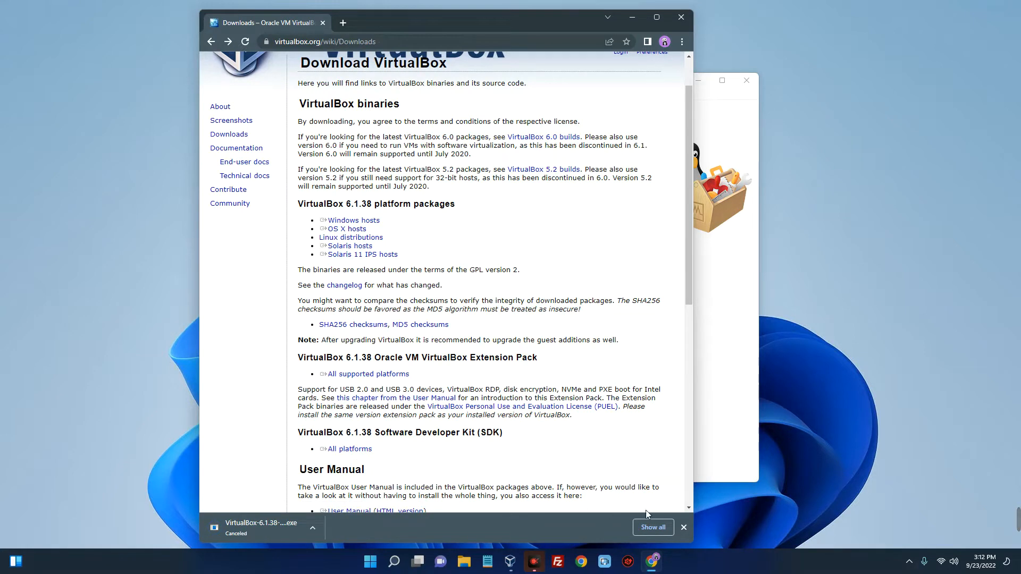
click(684, 527)
scroll(441, 464, up, 1)
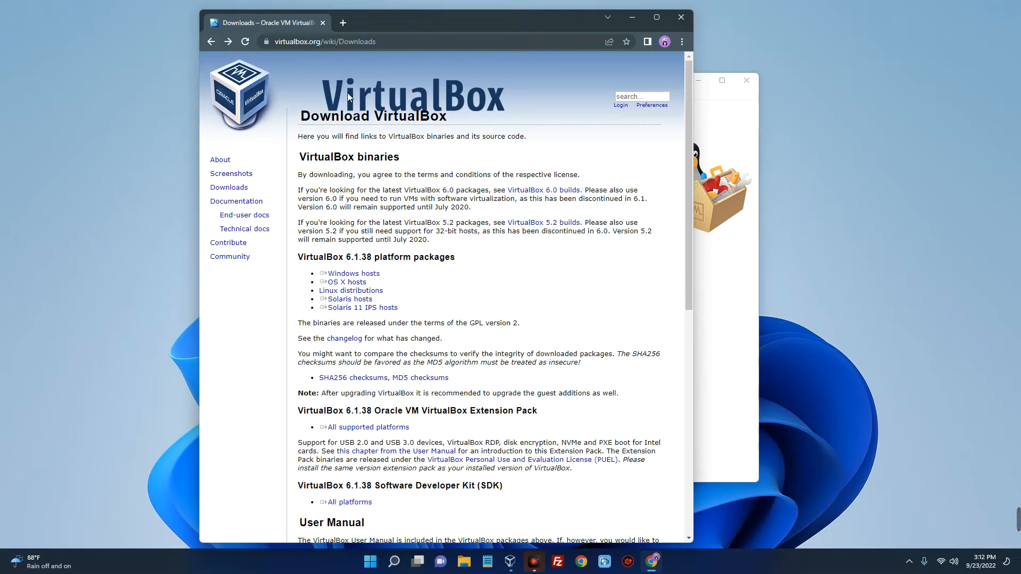
Search for tails os in a new browser tab and open the Install Tails page of the Tails website
click(343, 22)
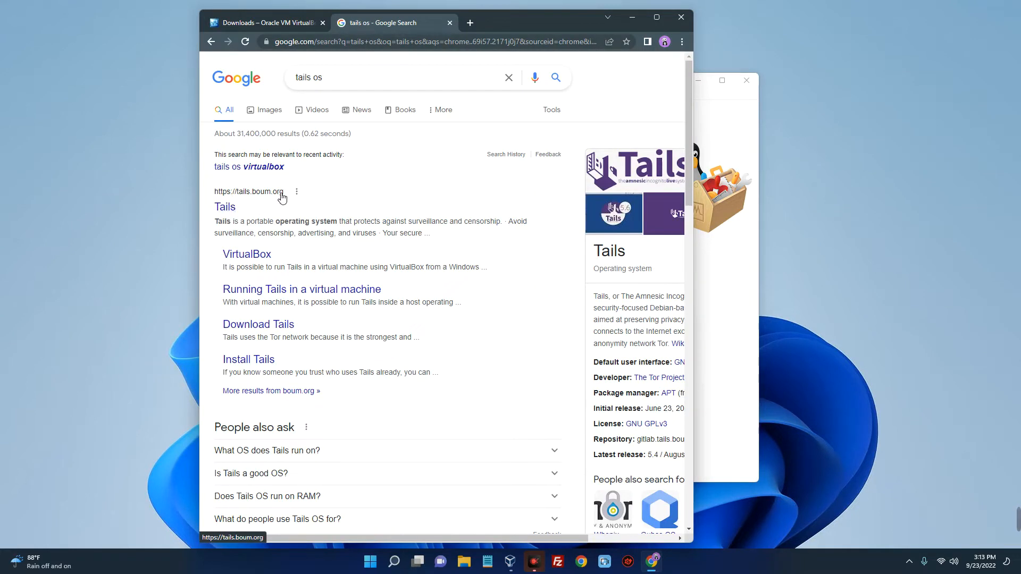
click(232, 209)
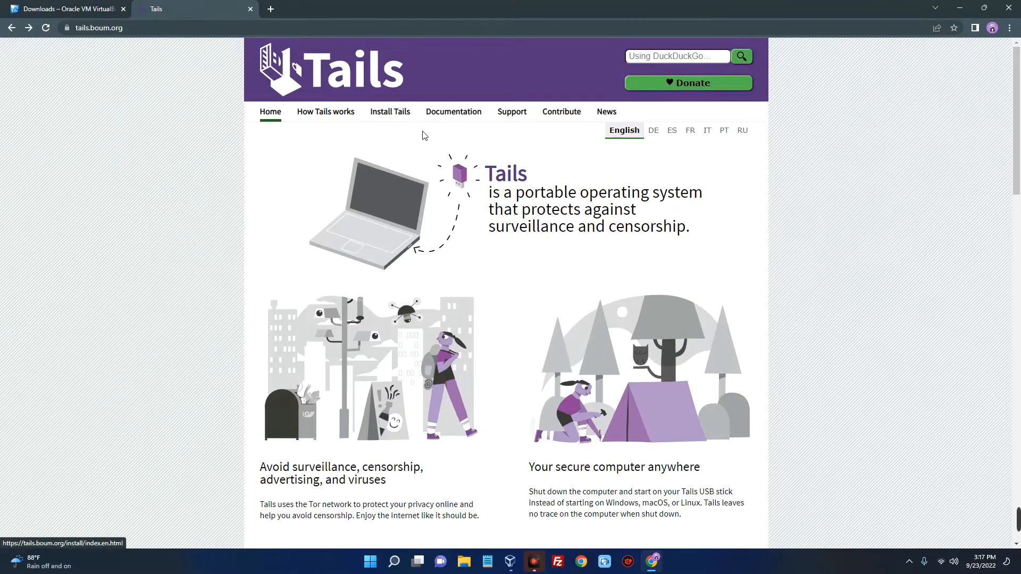
scroll(404, 128, down, 12)
click(583, 186)
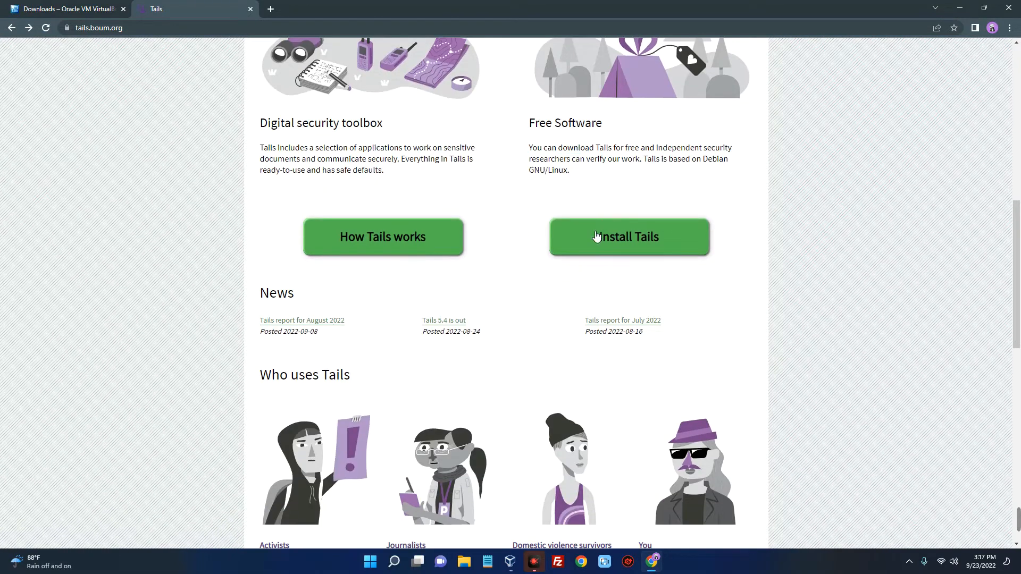
click(612, 235)
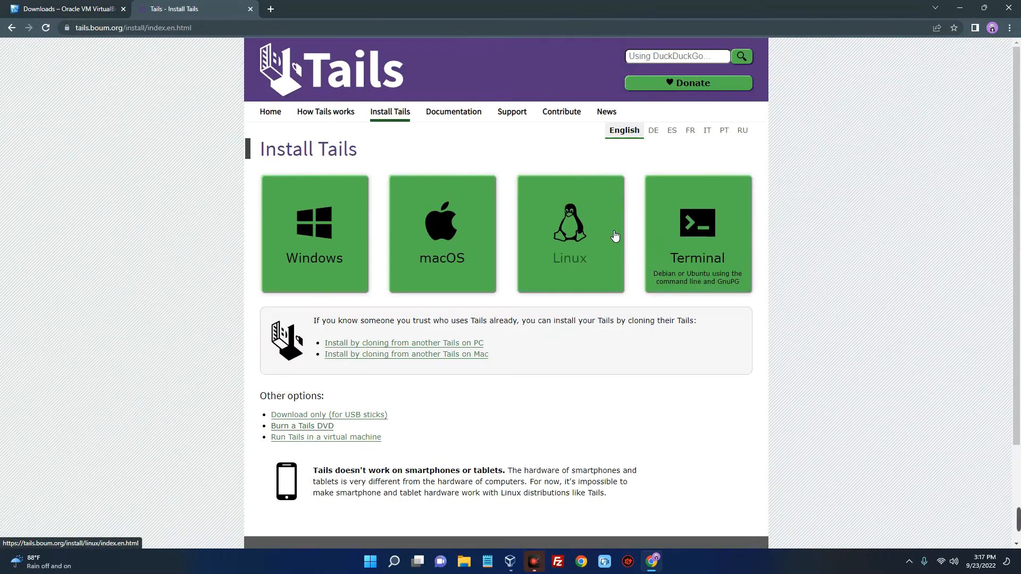
Open the Burn a Tails DVD option and start downloading the Tails 5.4 ISO image
scroll(366, 234, down, 1)
scroll(366, 235, down, 2)
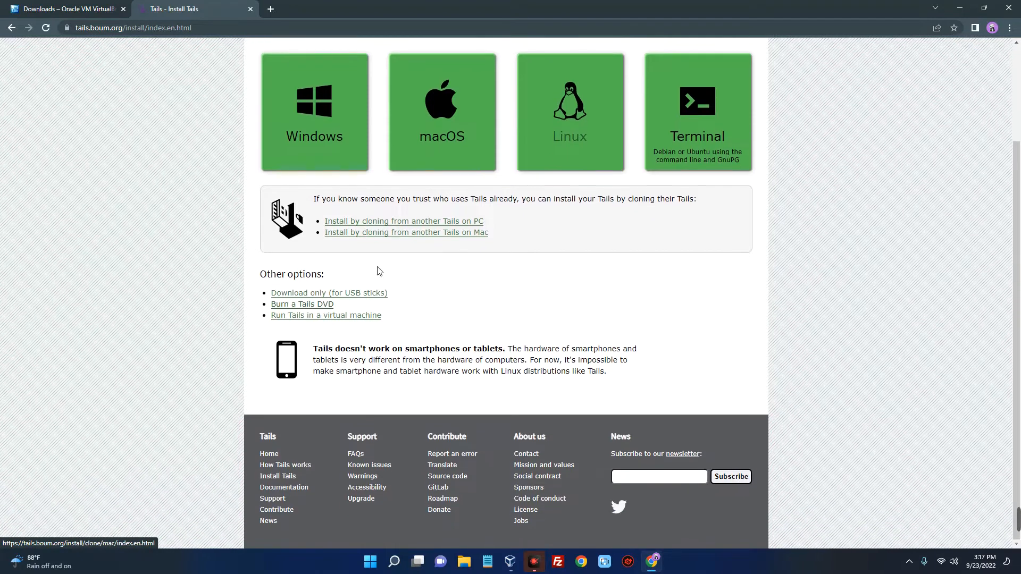
click(322, 307)
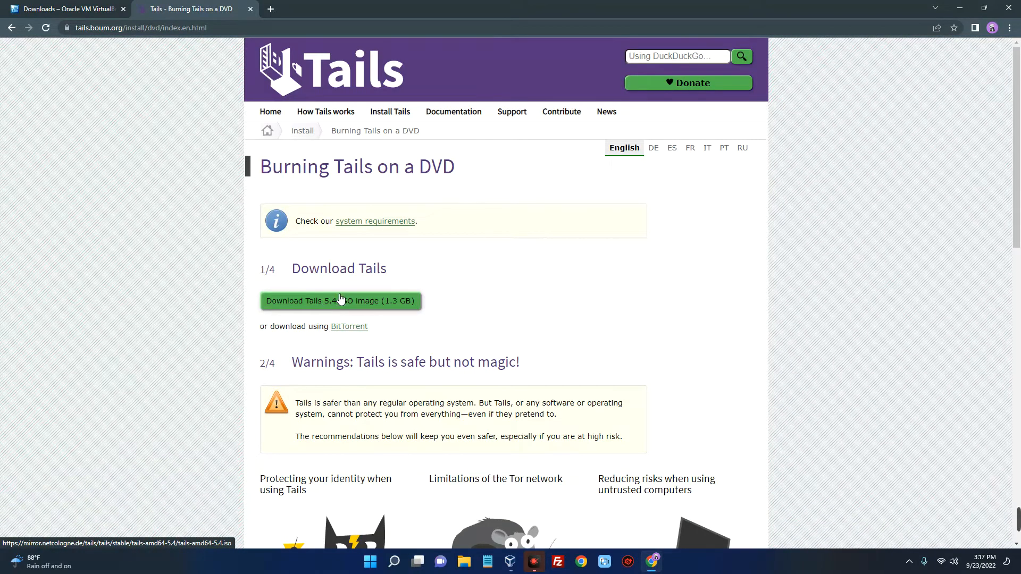
scroll(498, 300, down, 1)
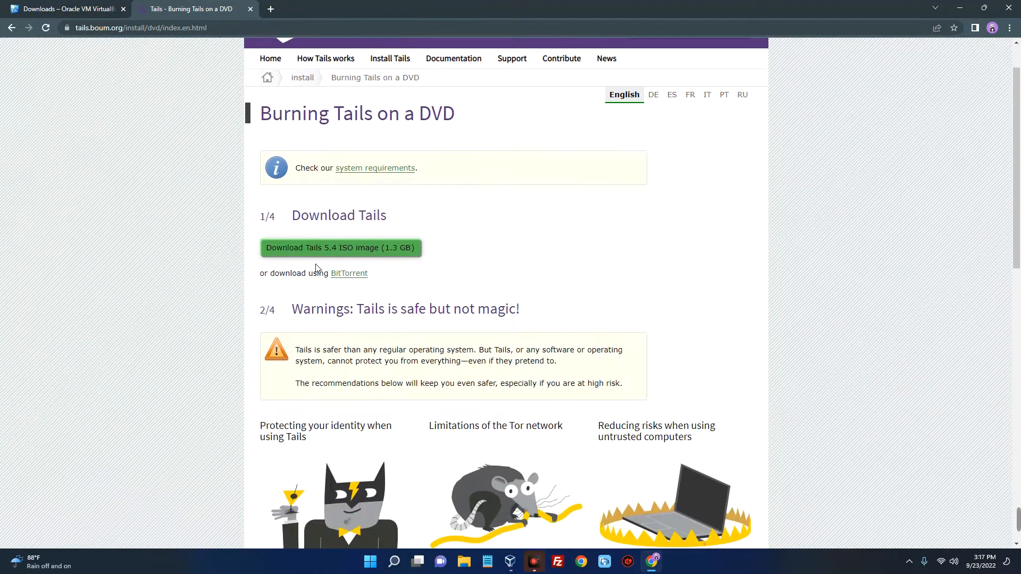
click(375, 251)
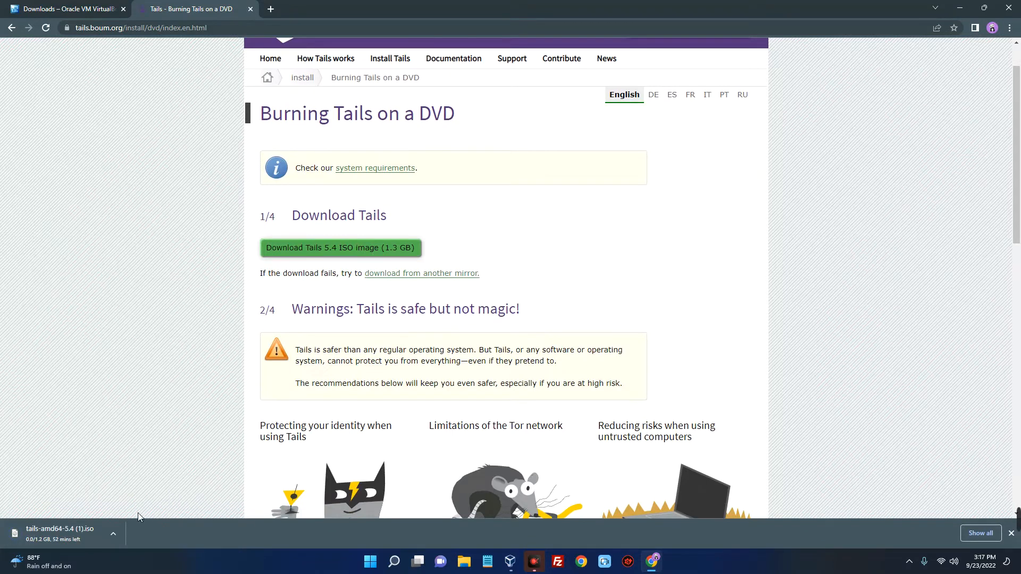
Cancel the Tails ISO download and dismiss the downloads bar
click(112, 534)
click(129, 517)
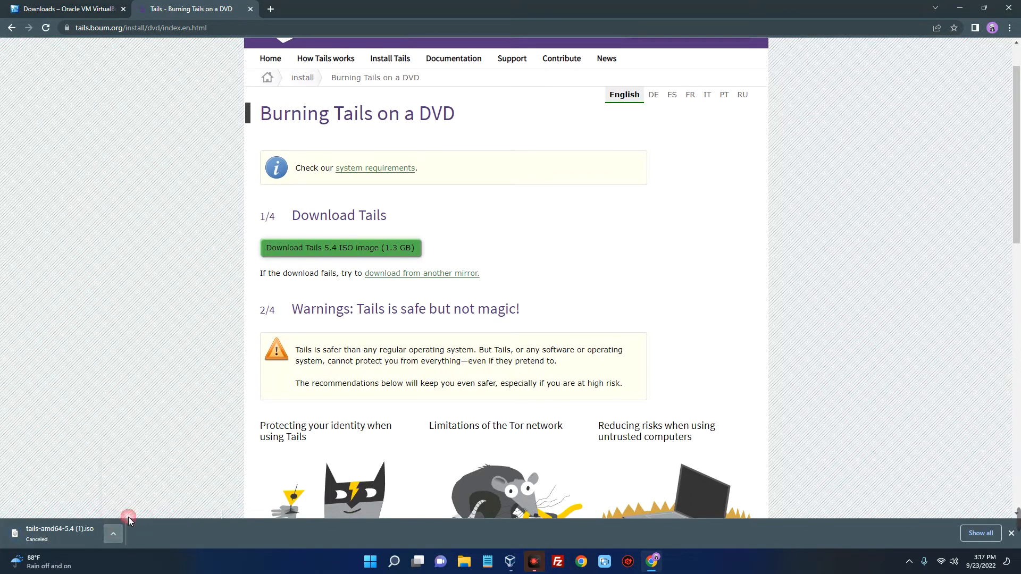
click(1011, 533)
scroll(489, 303, up, 2)
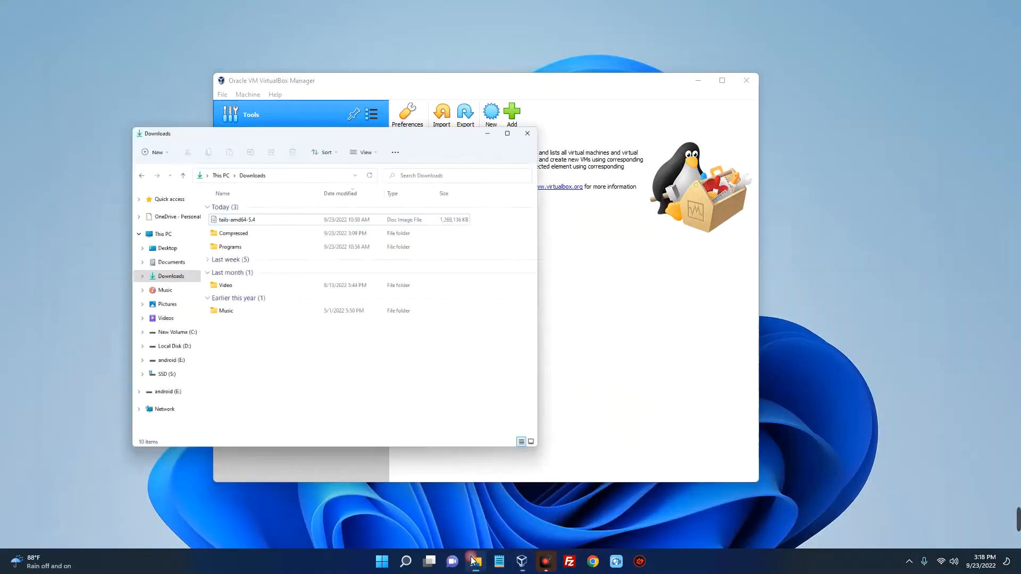
Check the tails-amd64-5.4 disc image in the Downloads folder, then minimize File Explorer
click(226, 149)
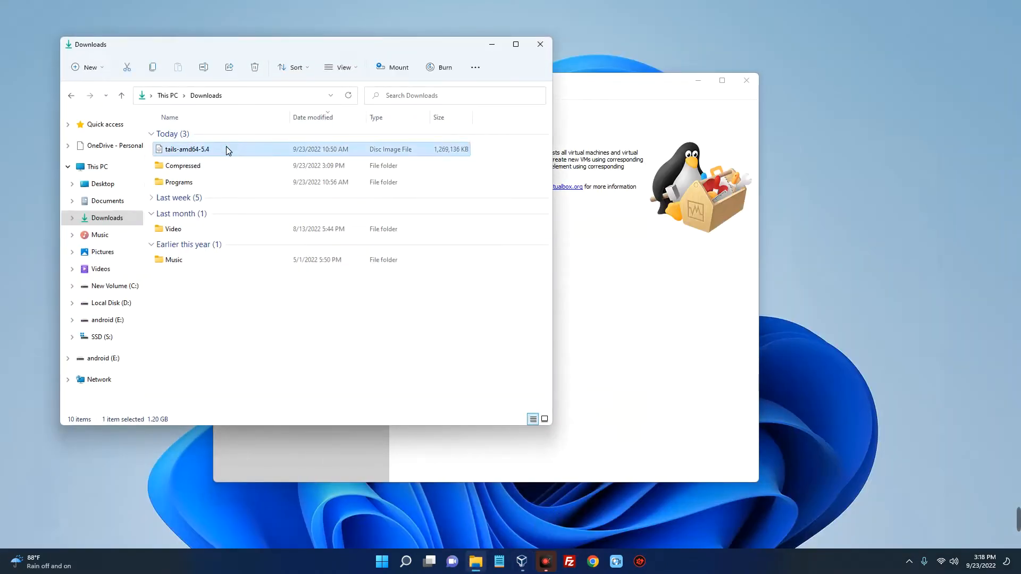
click(478, 560)
click(485, 43)
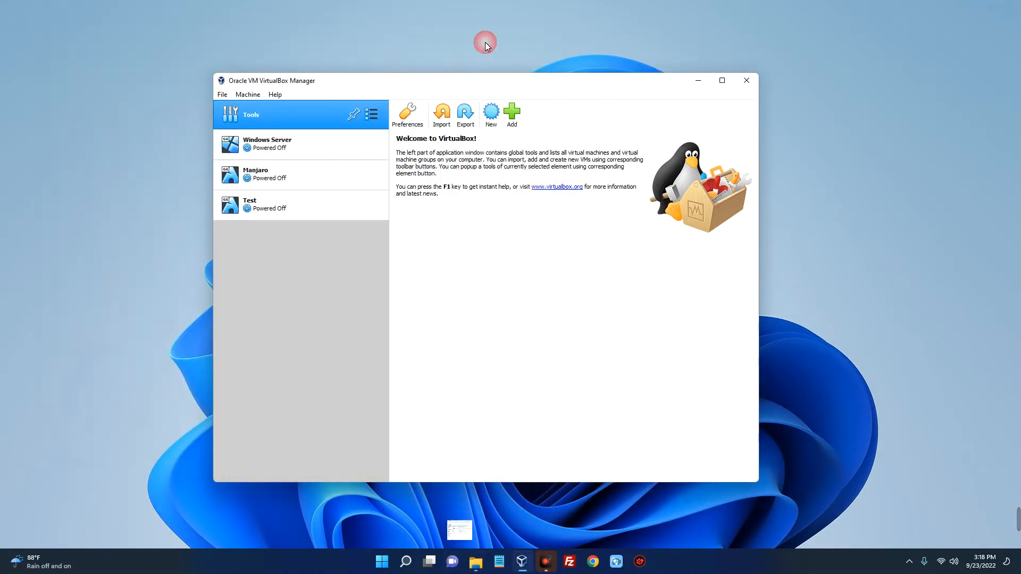
Begin a new virtual machine named Tails OS with type Linux and version Other Linux (64-bit)
click(490, 117)
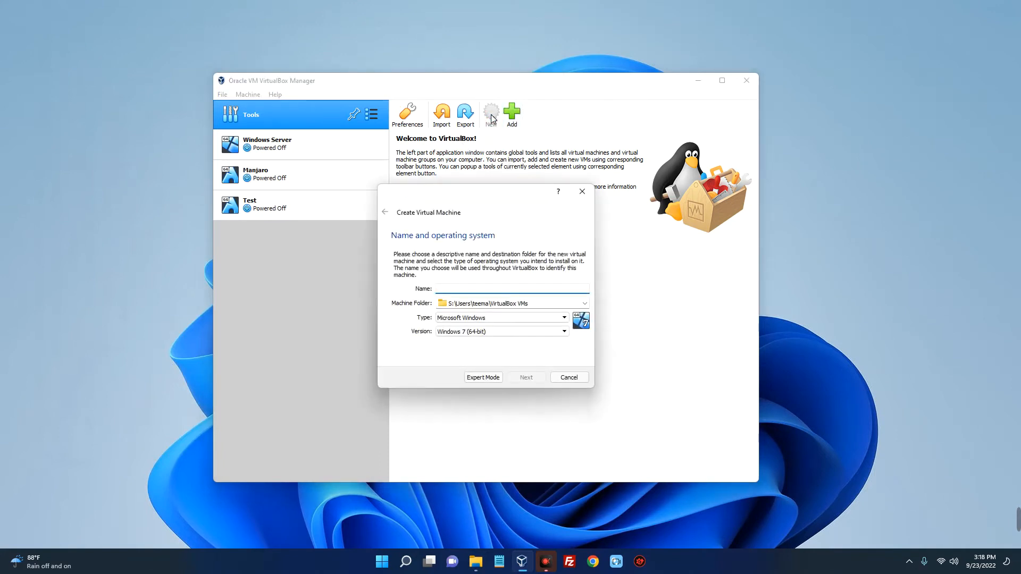
text(Tails OS)
click(494, 317)
click(458, 333)
click(471, 331)
scroll(466, 388, down, 4)
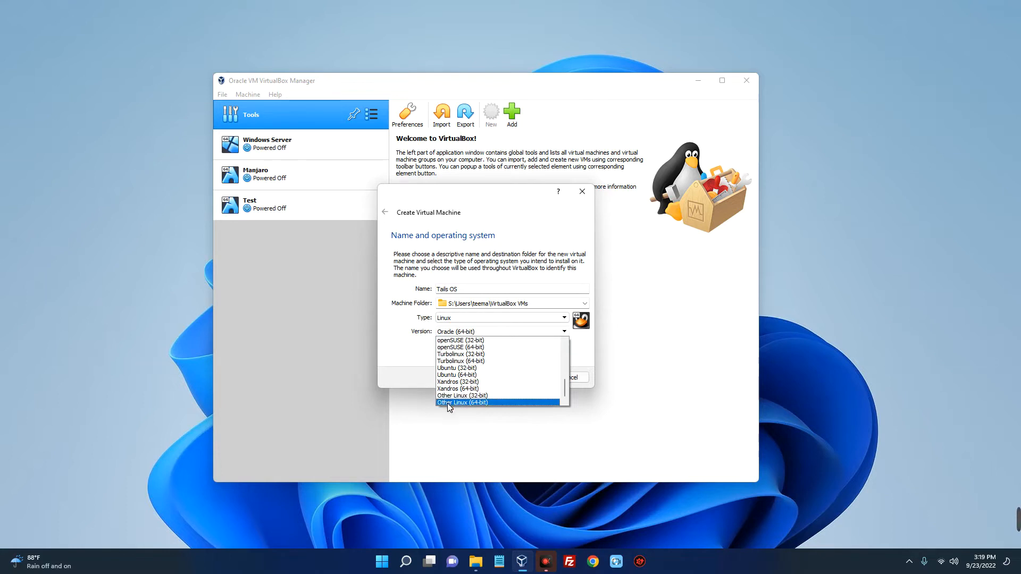
click(449, 402)
click(526, 377)
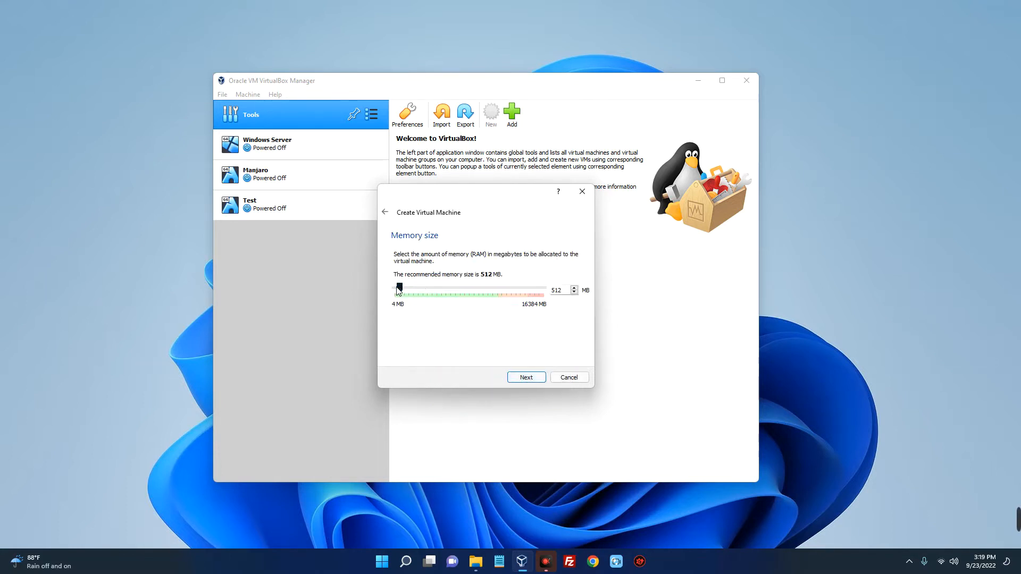
Allocate 4918 MB of memory to the virtual machine and choose to create a virtual hard disk now
drag(399, 287, 439, 288)
click(531, 378)
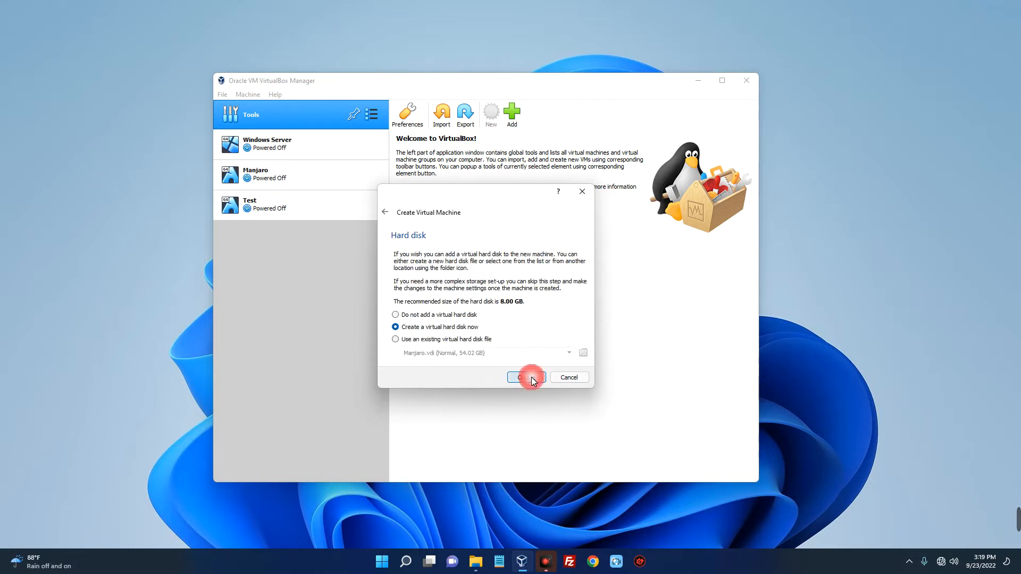
click(532, 378)
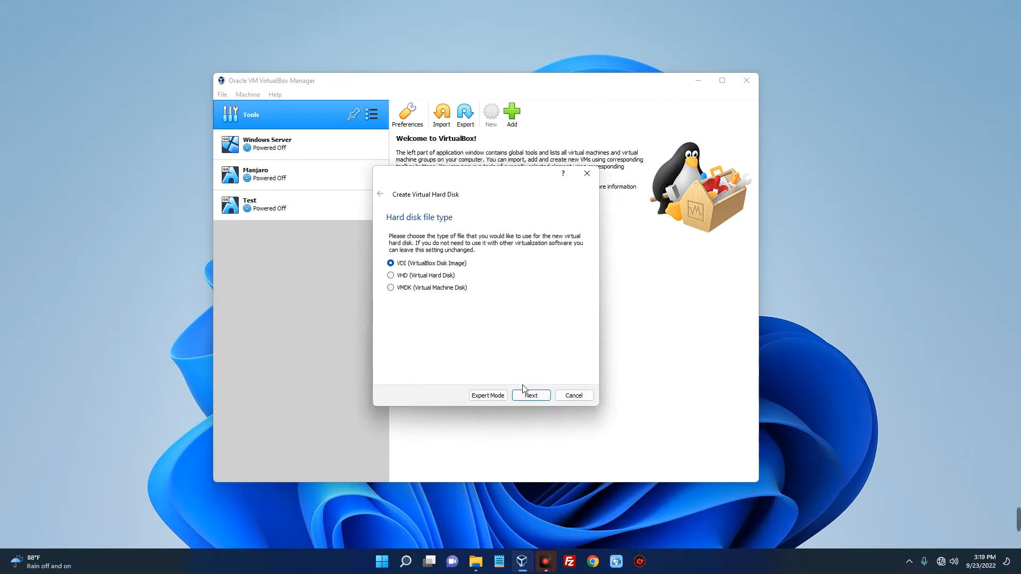
Create a dynamically allocated VDI virtual hard disk of about 78.91 GB for the Tails OS machine
click(529, 397)
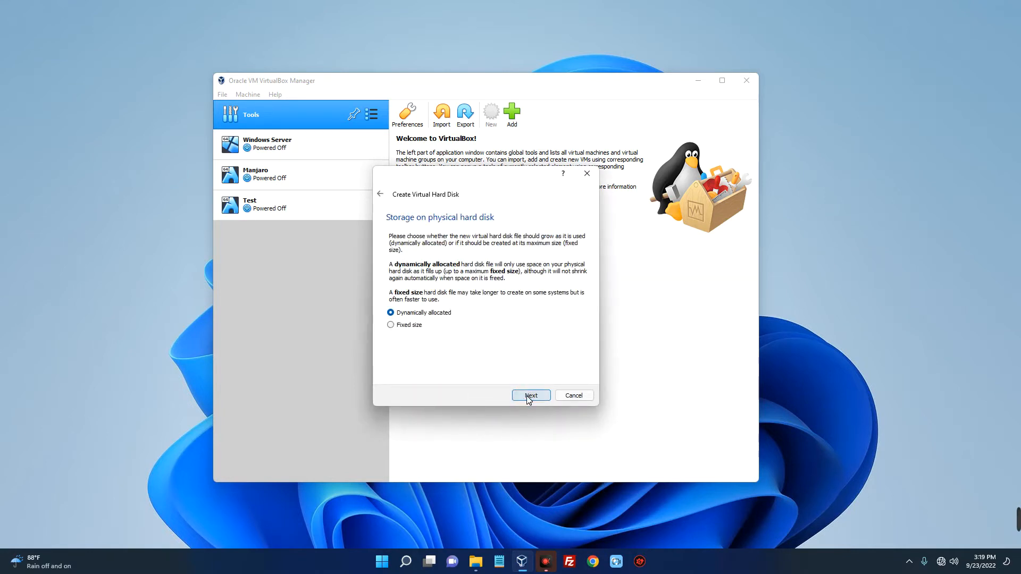
click(529, 398)
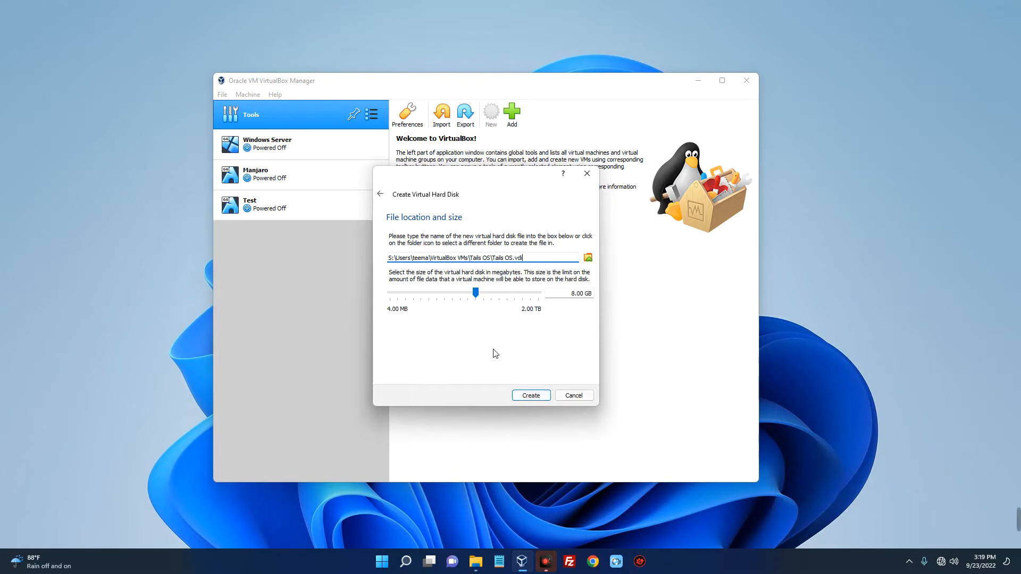
drag(476, 295, 503, 291)
click(529, 396)
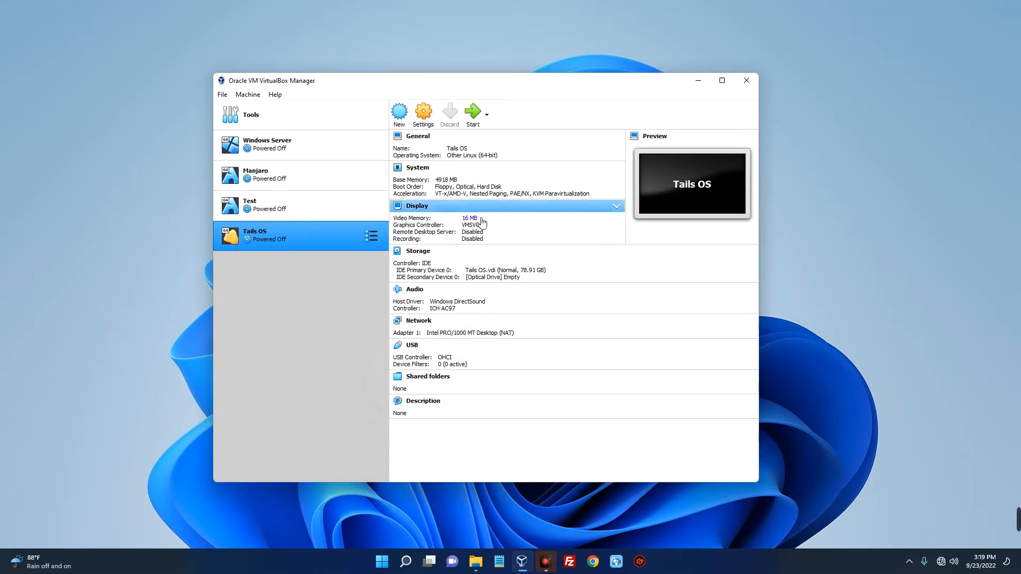
Start the Tails OS virtual machine with tails-amd64-5.4.iso from the Downloads folder as its start-up disk
click(473, 114)
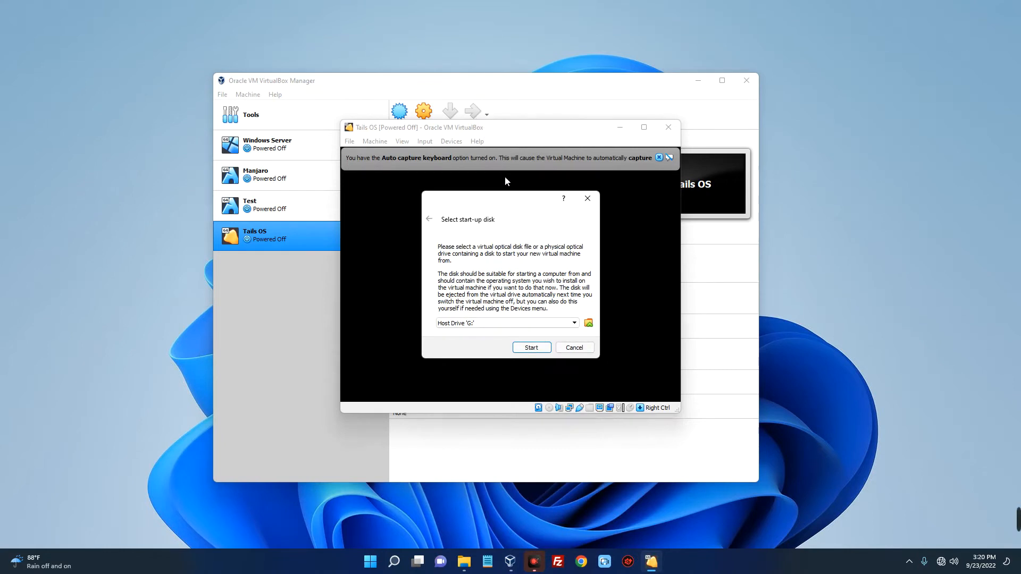
click(588, 324)
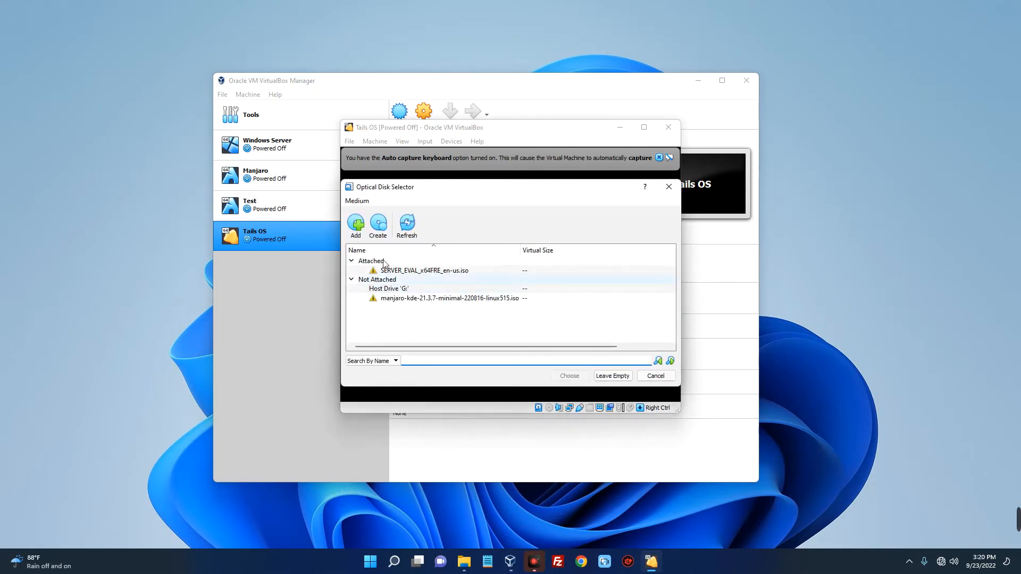
click(356, 226)
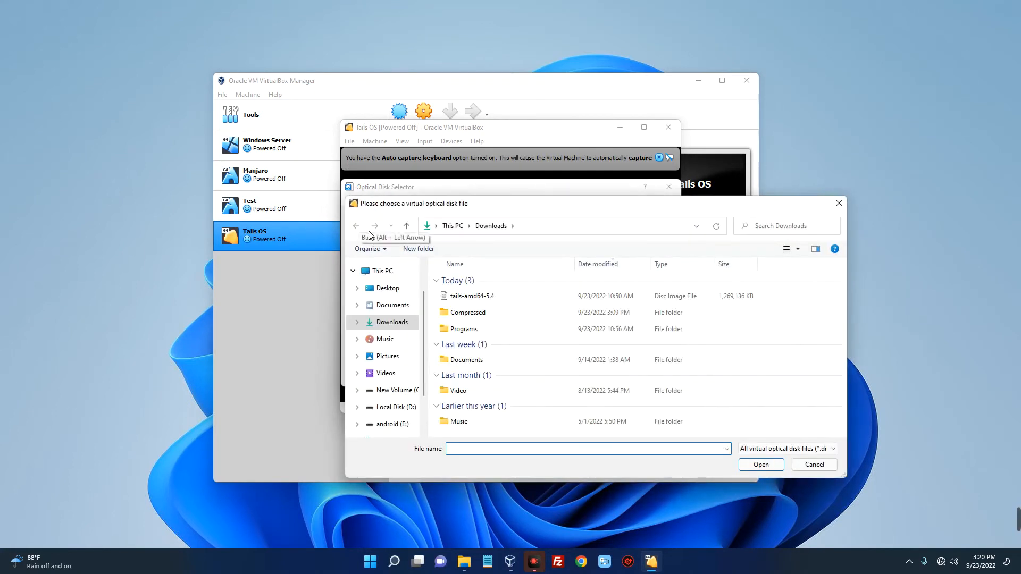
click(493, 301)
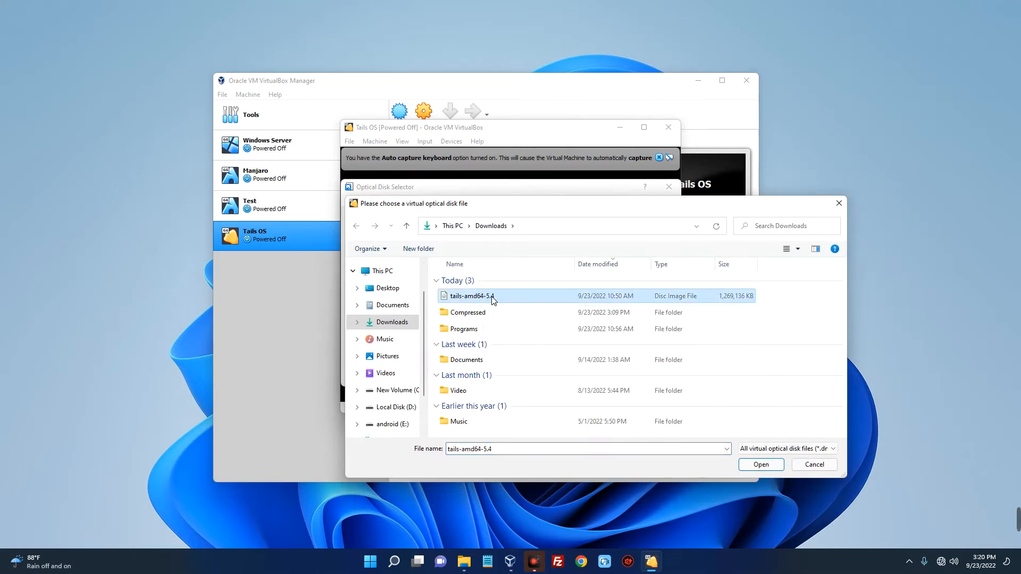
click(751, 465)
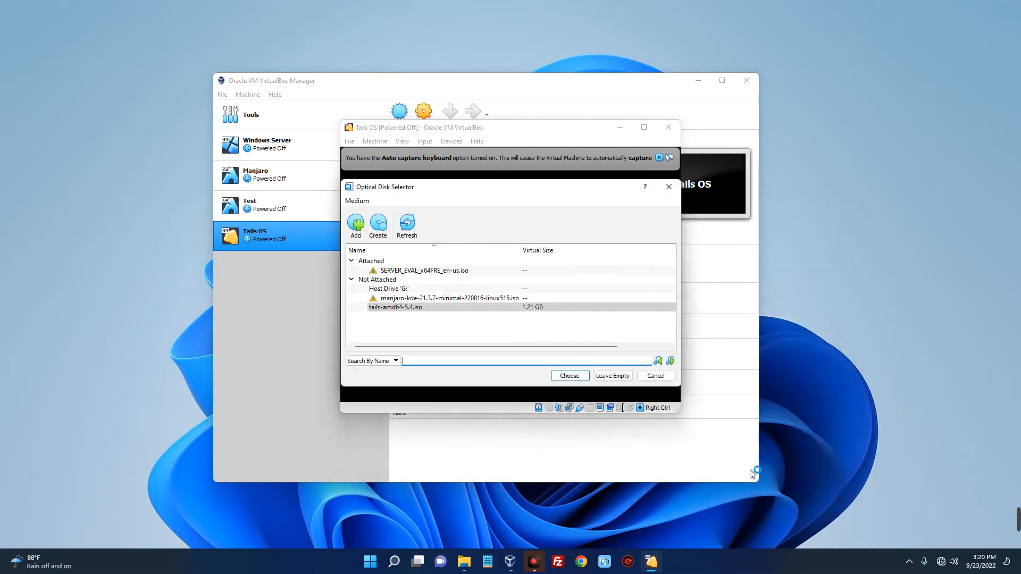
click(570, 376)
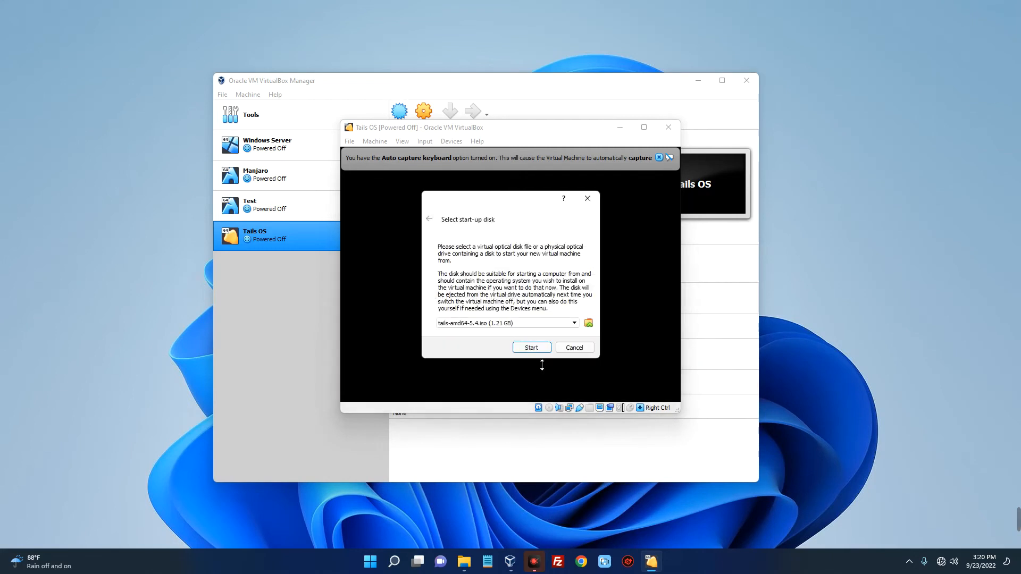
click(530, 348)
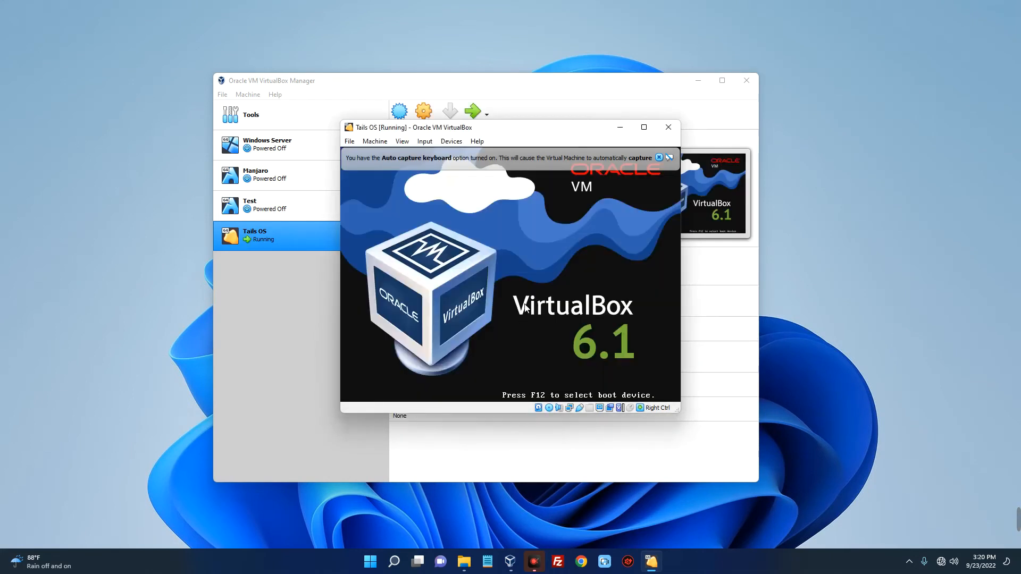
Minimize the VirtualBox Manager, then dismiss the auto capture keyboard notice and reposition the running Tails OS window
click(698, 81)
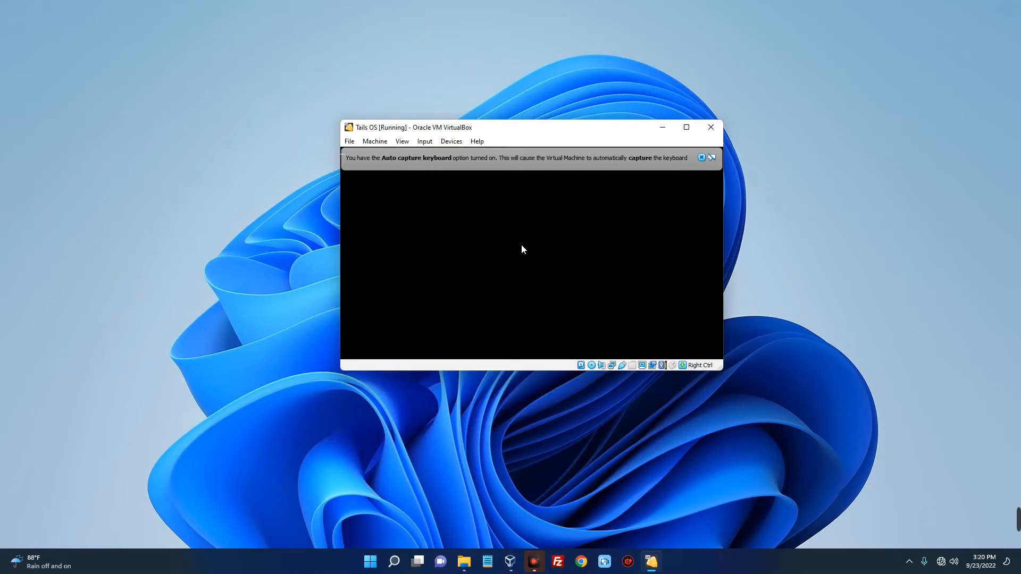
click(701, 157)
drag(558, 131, 445, 132)
click(506, 237)
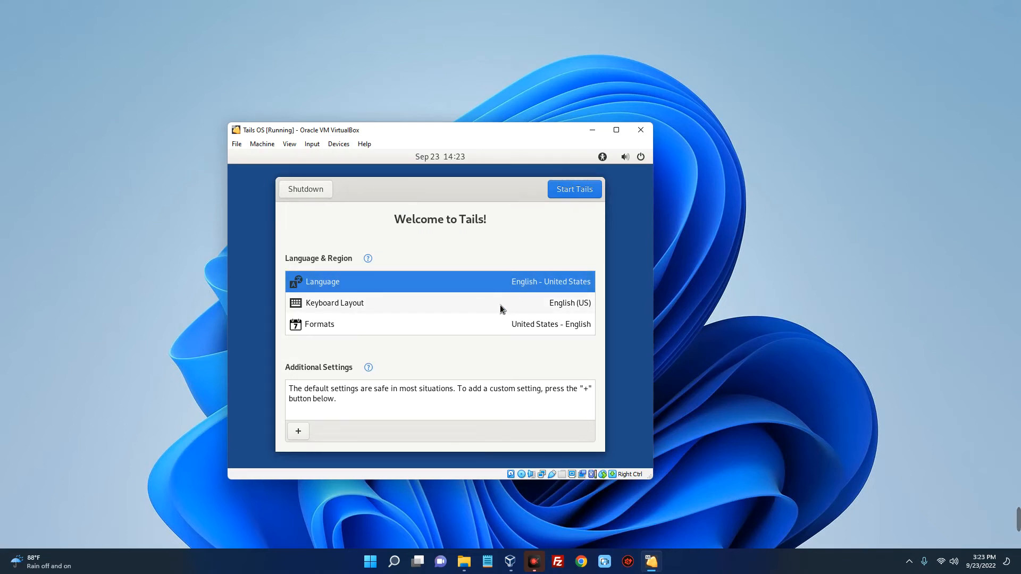
Start Tails with the default language and region settings, and move the Tor Connection window to uncover the desktop
click(563, 194)
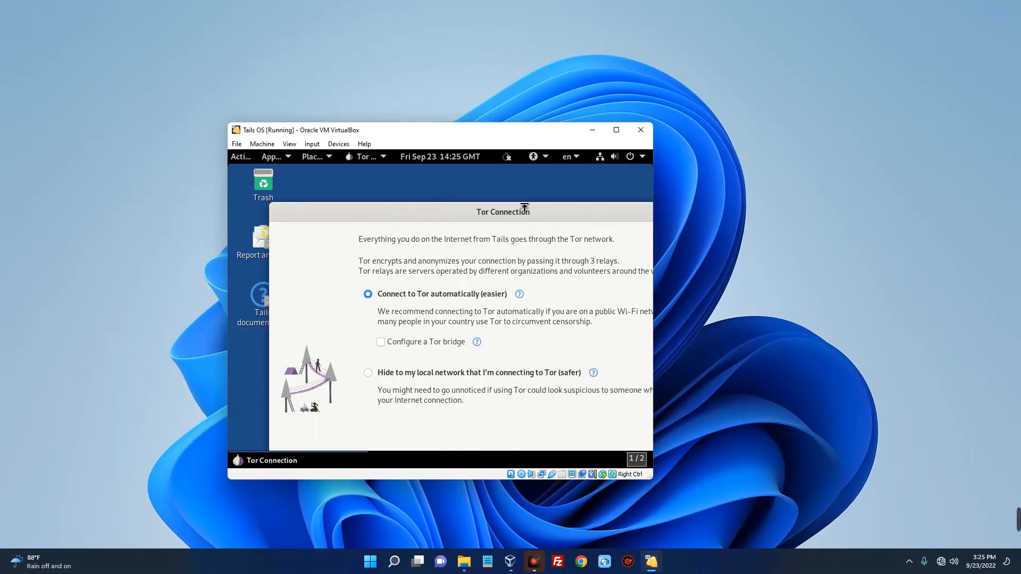
drag(531, 212, 441, 114)
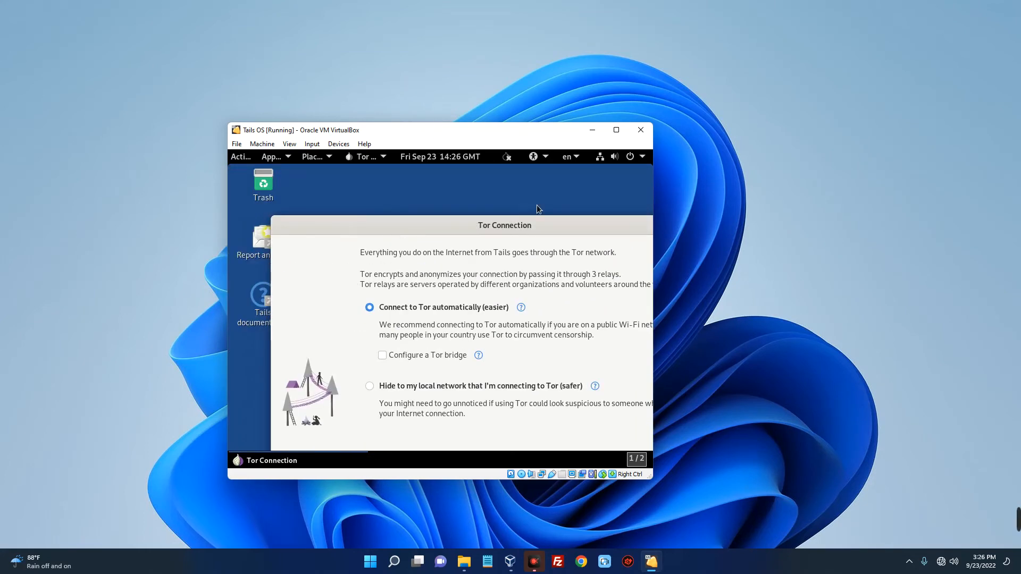
mouse_move(422, 228)
mouse_down()
mouse_move(459, 208)
mouse_move(401, 226)
mouse_move(417, 226)
mouse_up()
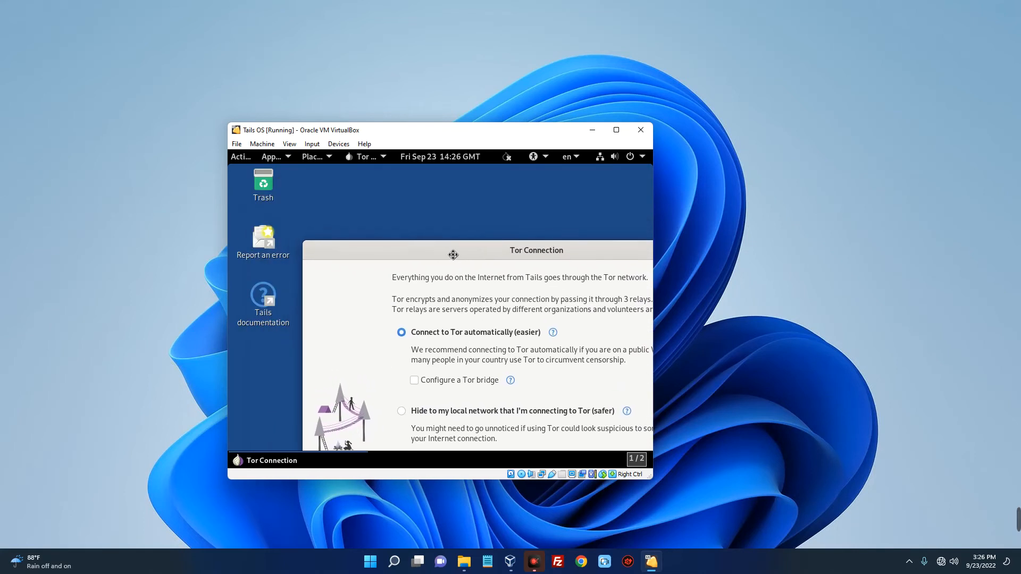
Set the Tails display resolution to 1920×1200 (16:10) in the display settings and keep the changes
right_click(328, 193)
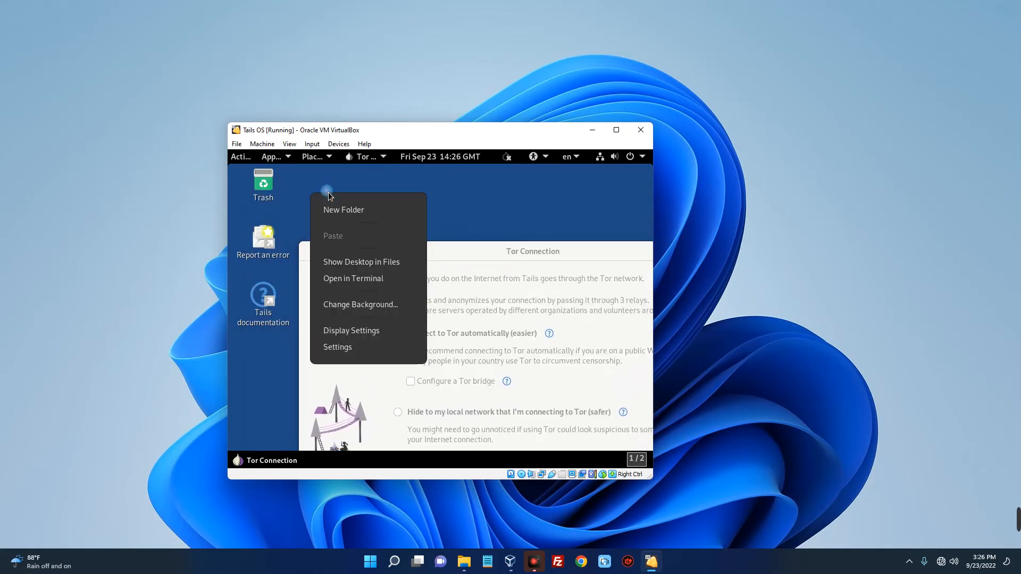
click(385, 336)
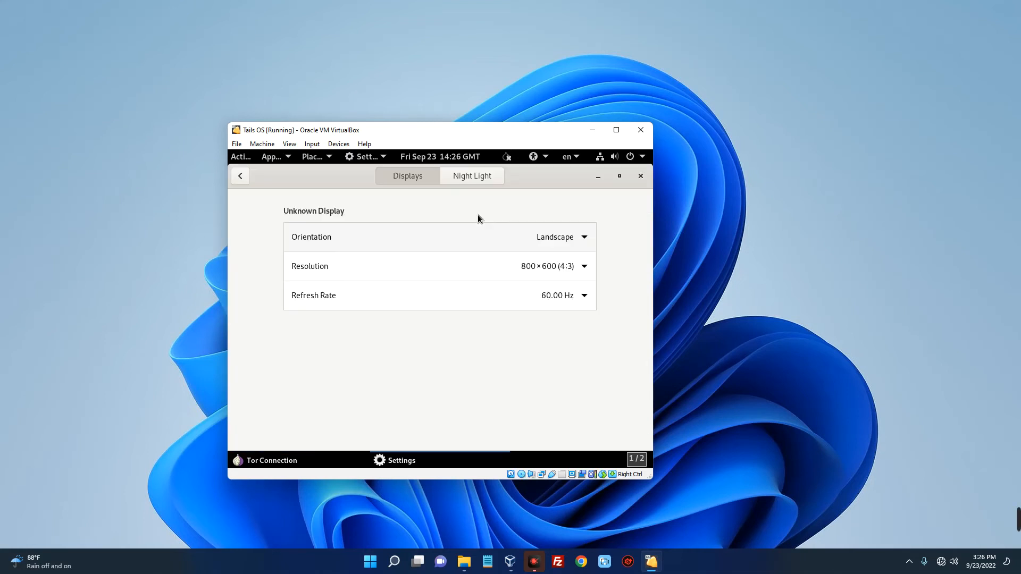
click(567, 265)
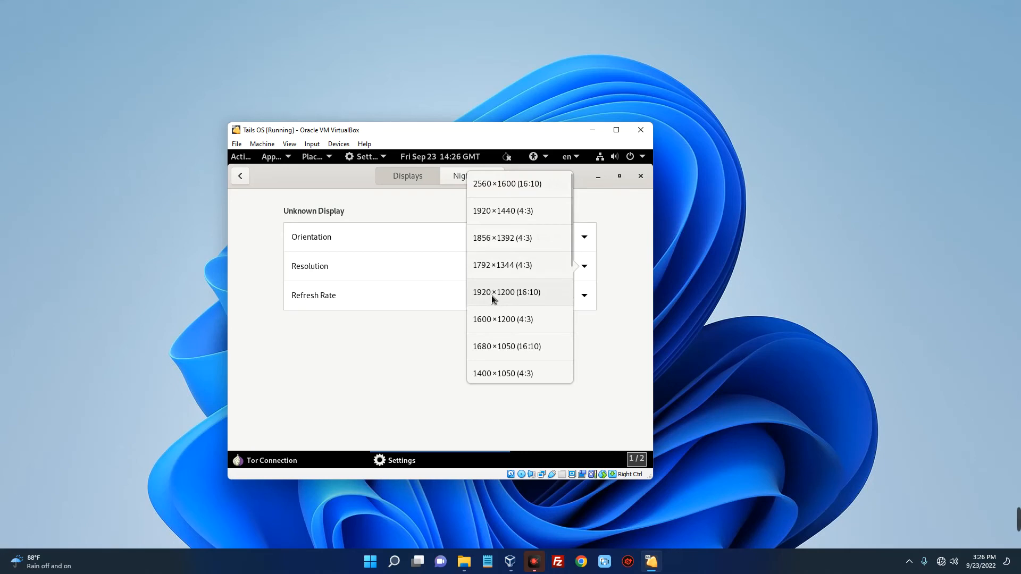
scroll(521, 292, down, 1)
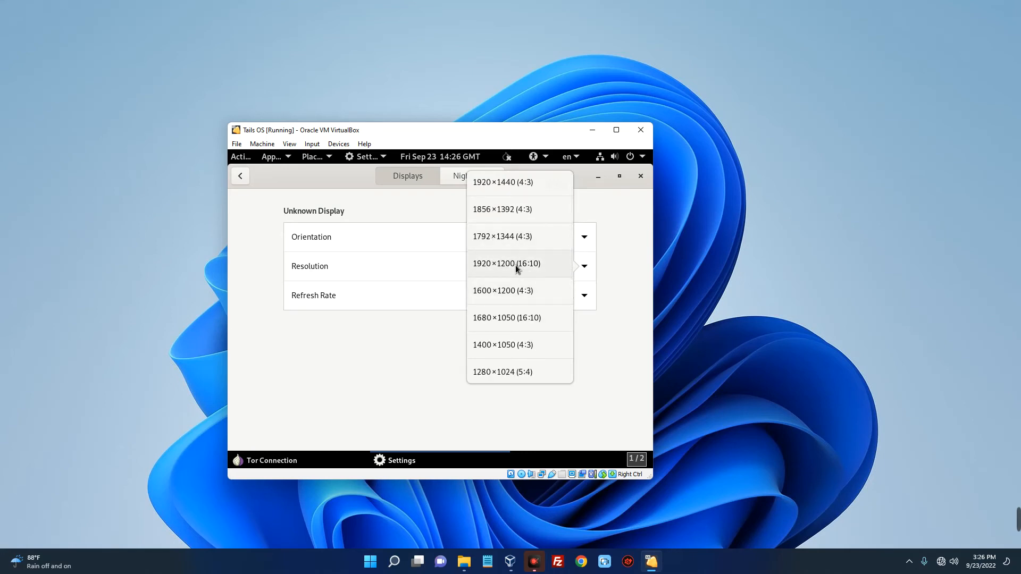
click(491, 262)
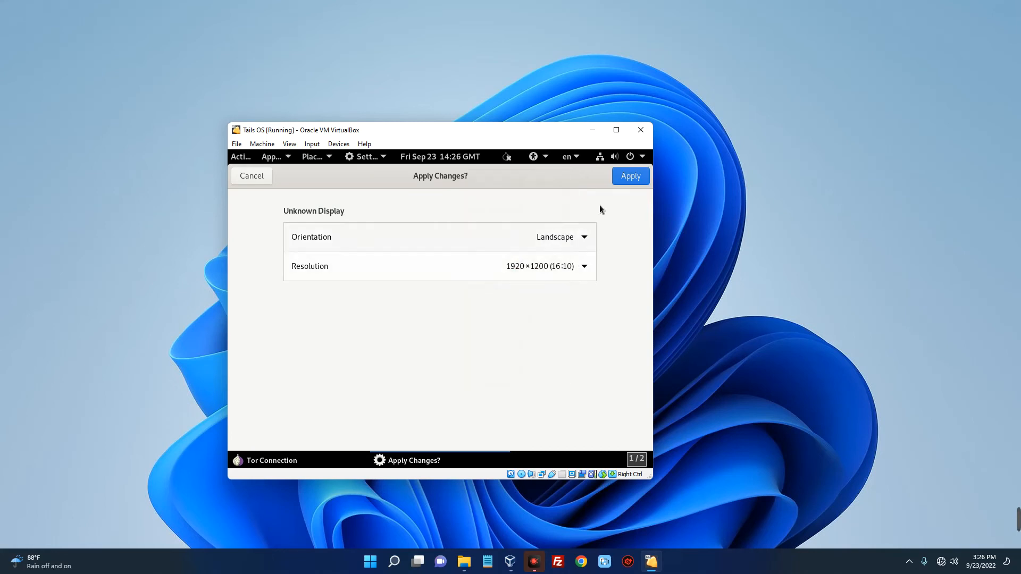
click(627, 177)
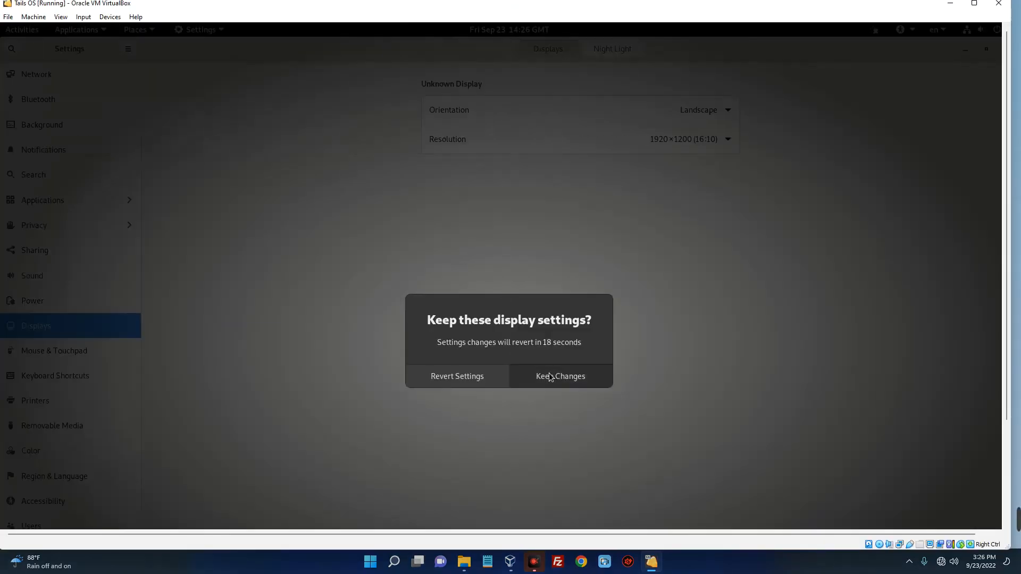
click(548, 374)
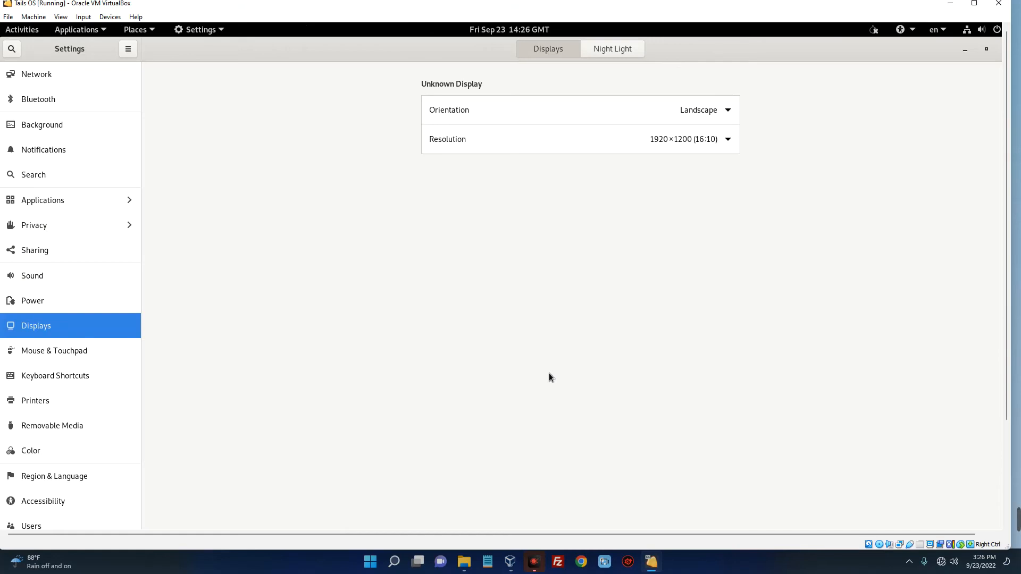
Minimize the display settings and connect to Tor using the automatic option without a bridge
click(965, 49)
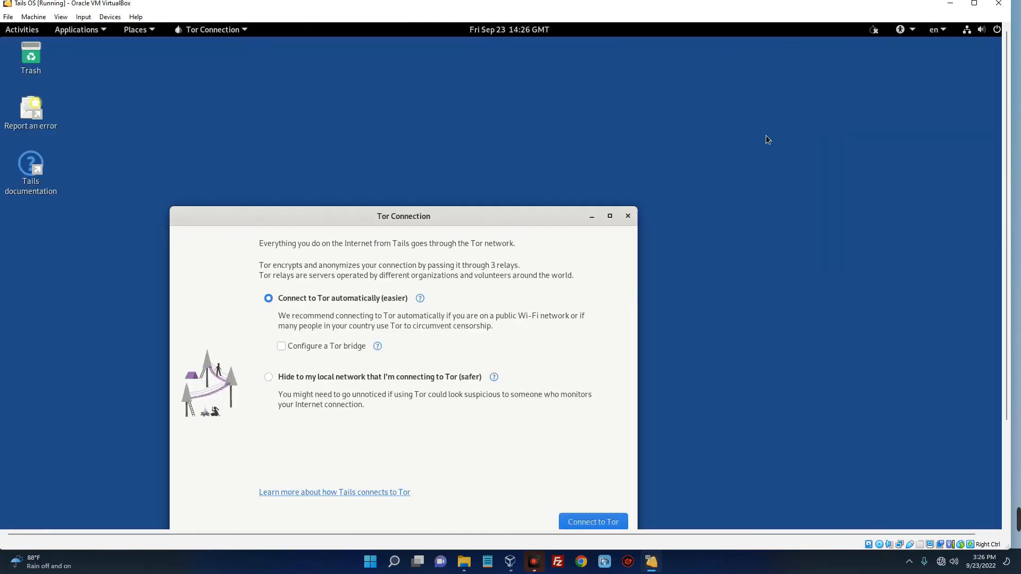
drag(450, 221, 451, 114)
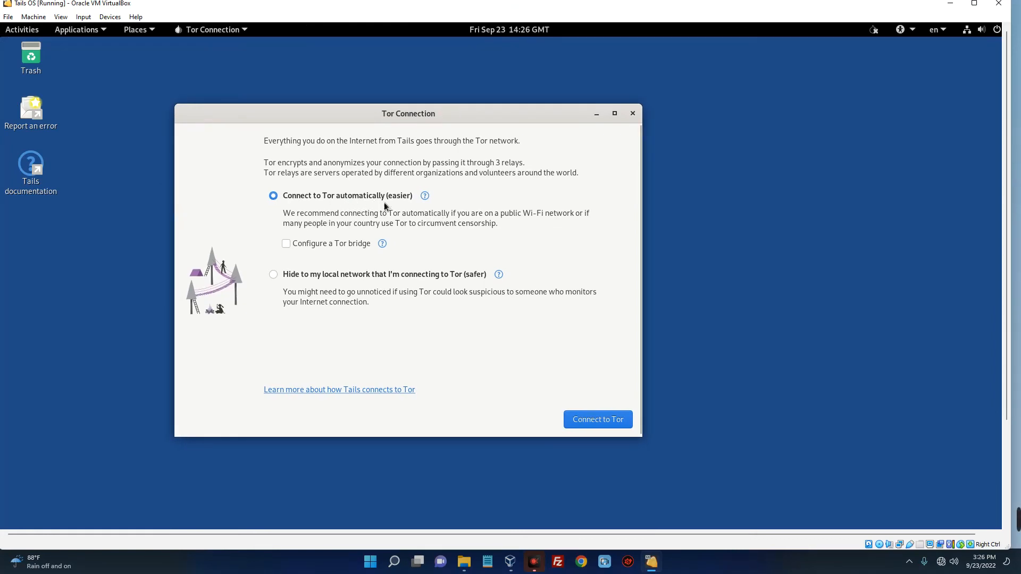
click(587, 420)
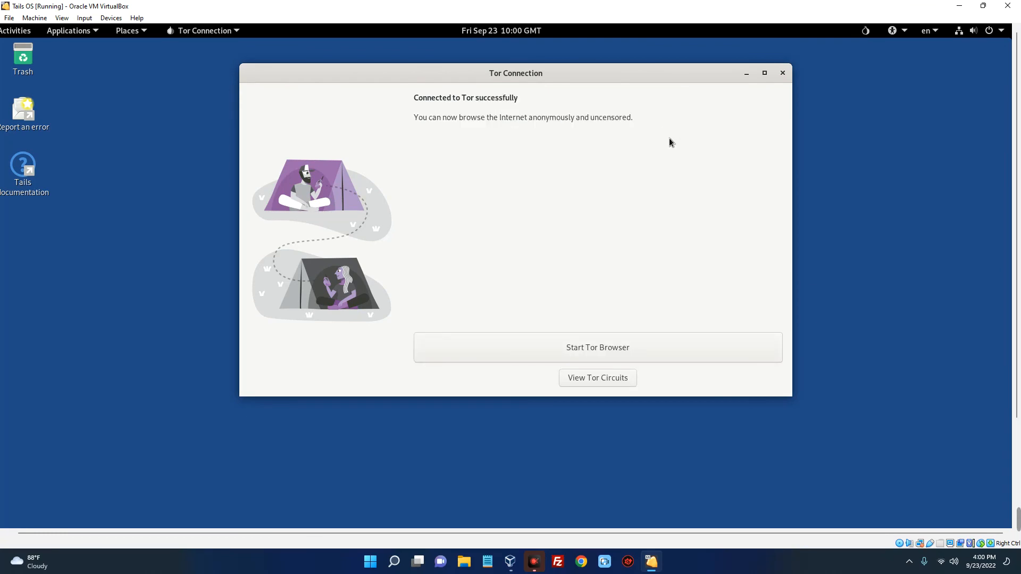
Launch Tor Browser from the Tor Connection window and move the browser fully into view
click(569, 349)
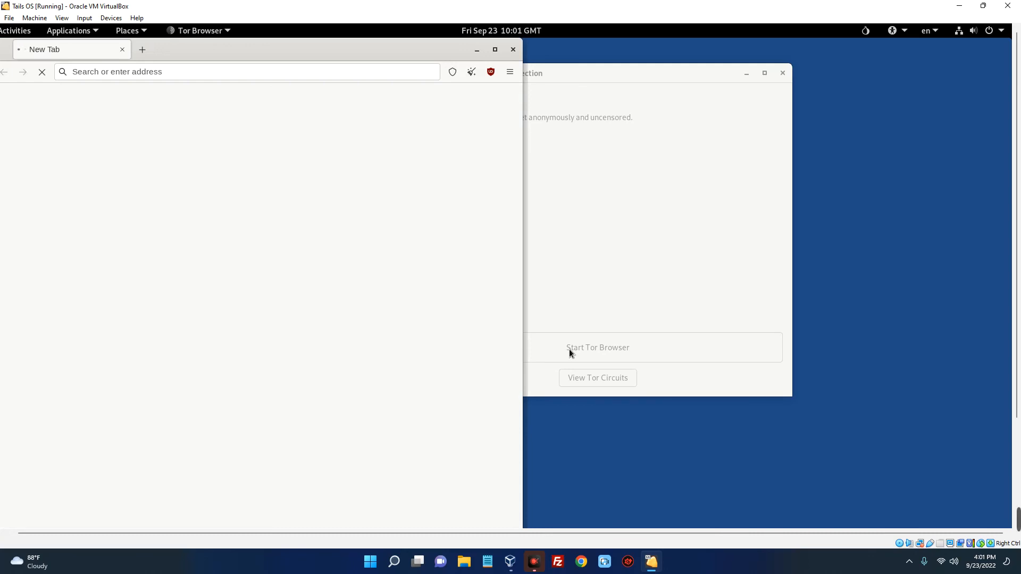
drag(184, 51, 365, 57)
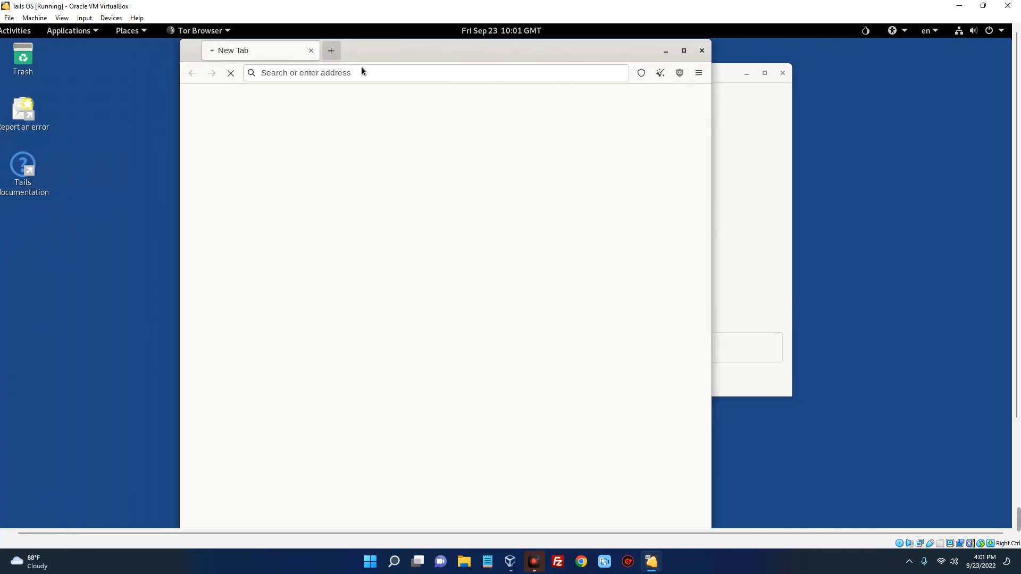